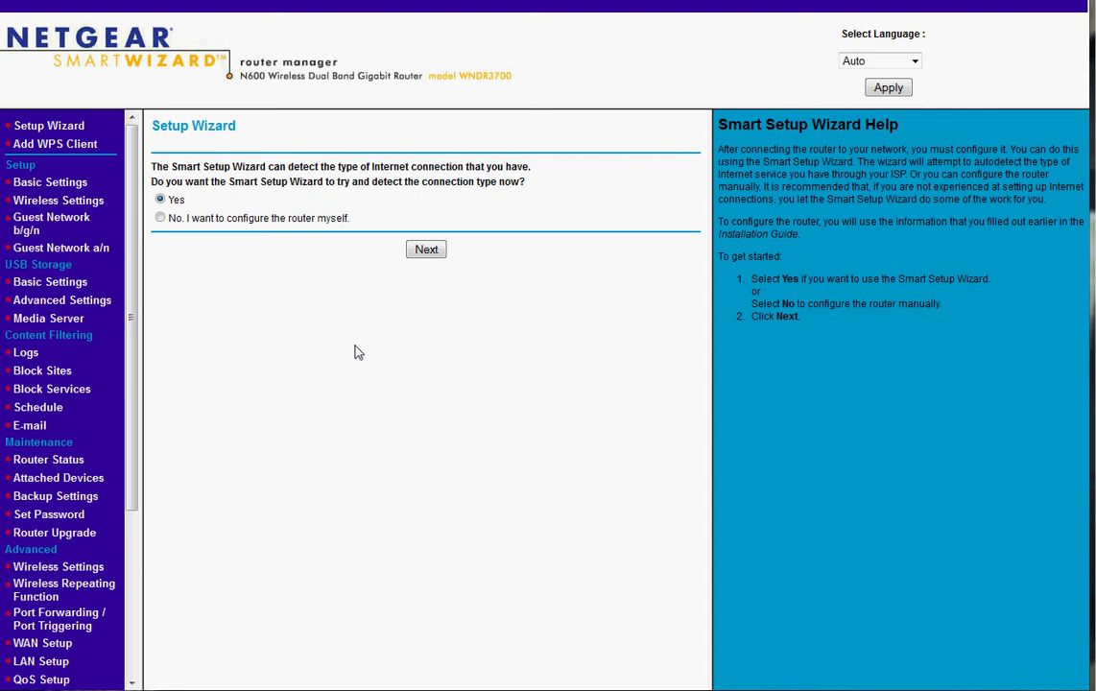
- Check Basic Settings (ISP-assigned IP, automatic DNS, default router MAC), then move to Wireless Settings
{"action": "left_click", "coordinate": [43, 185]}
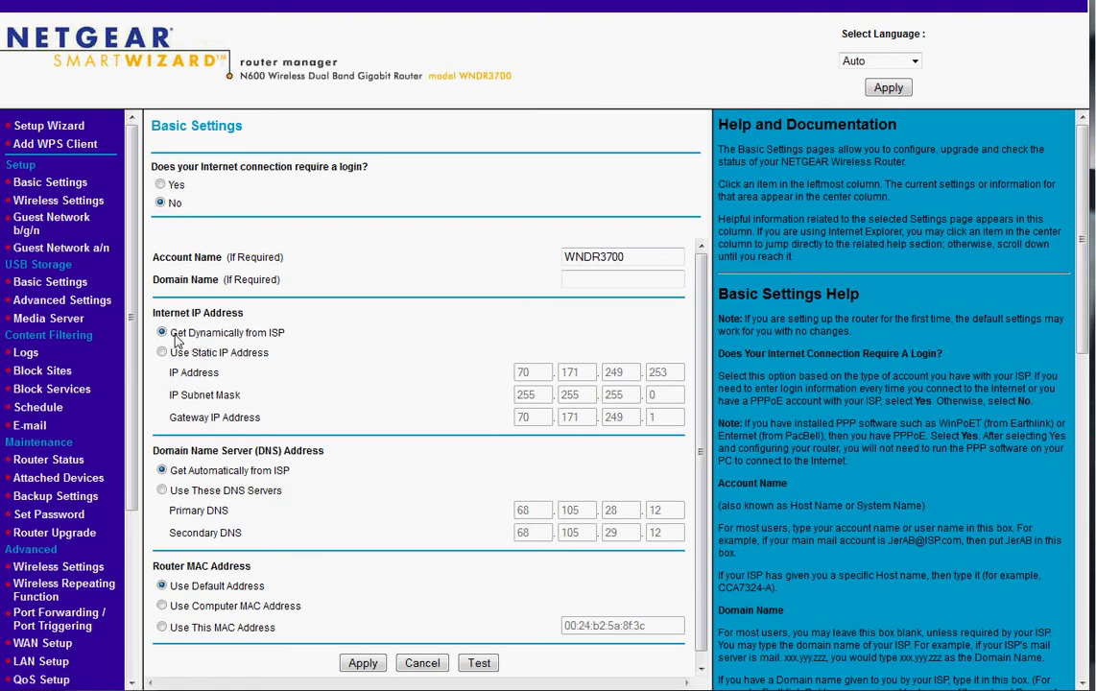
{"action": "left_click_drag", "start_coordinate": [173, 336], "coordinate": [286, 336]}
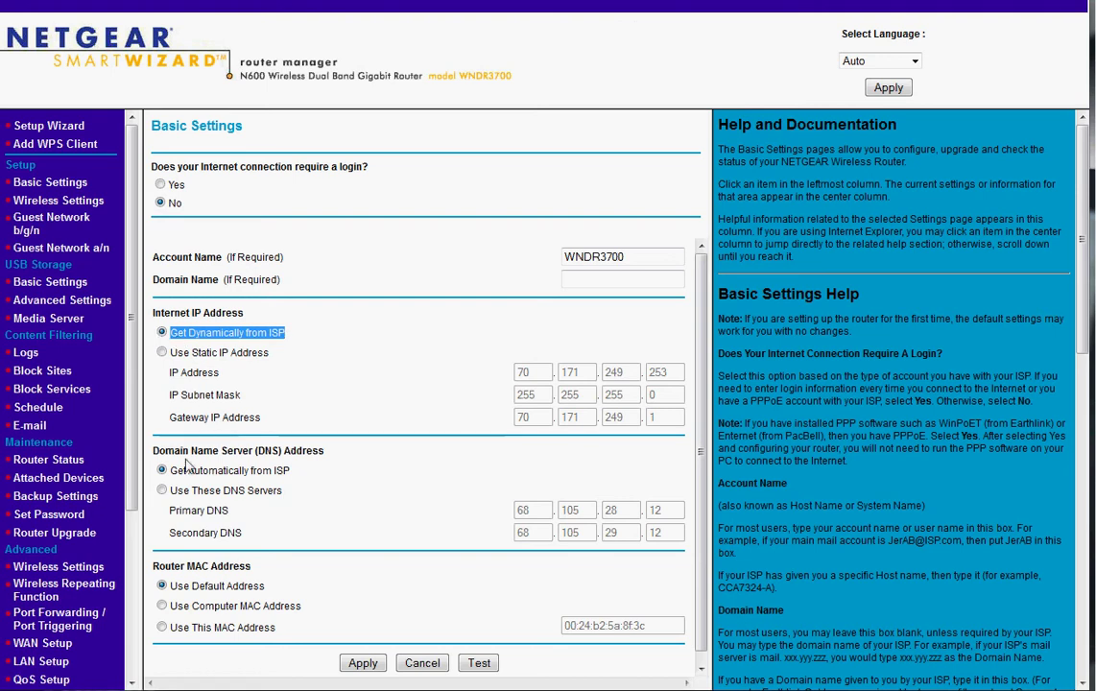
{"action": "left_click_drag", "start_coordinate": [168, 470], "coordinate": [232, 464]}
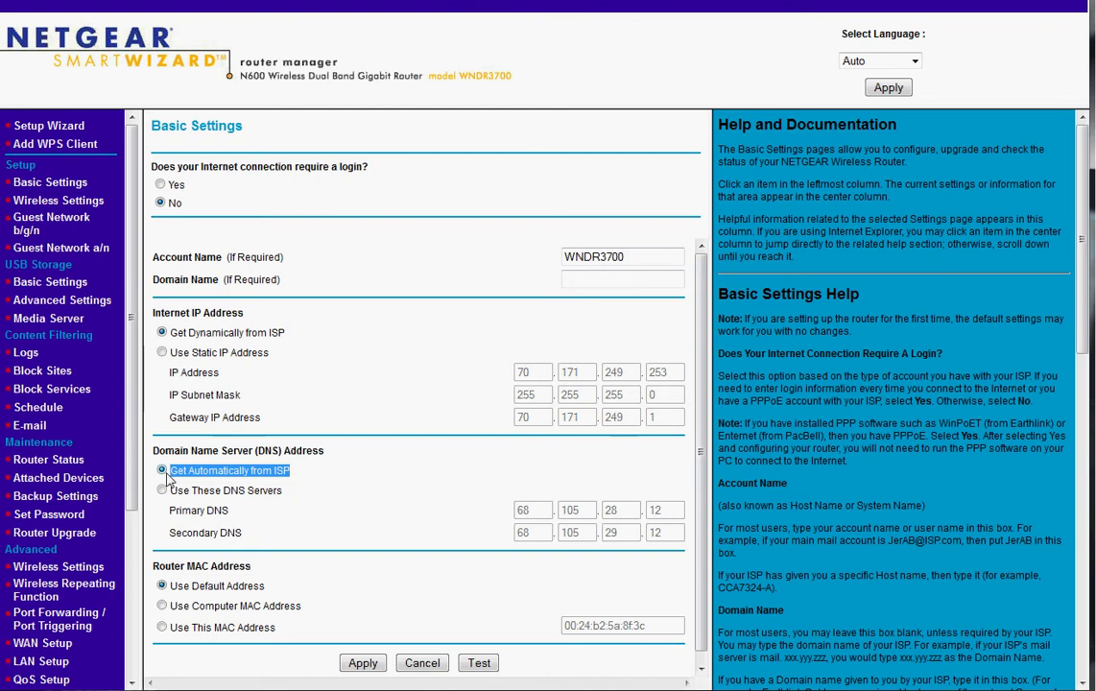
{"action": "left_click_drag", "start_coordinate": [168, 587], "coordinate": [239, 573]}
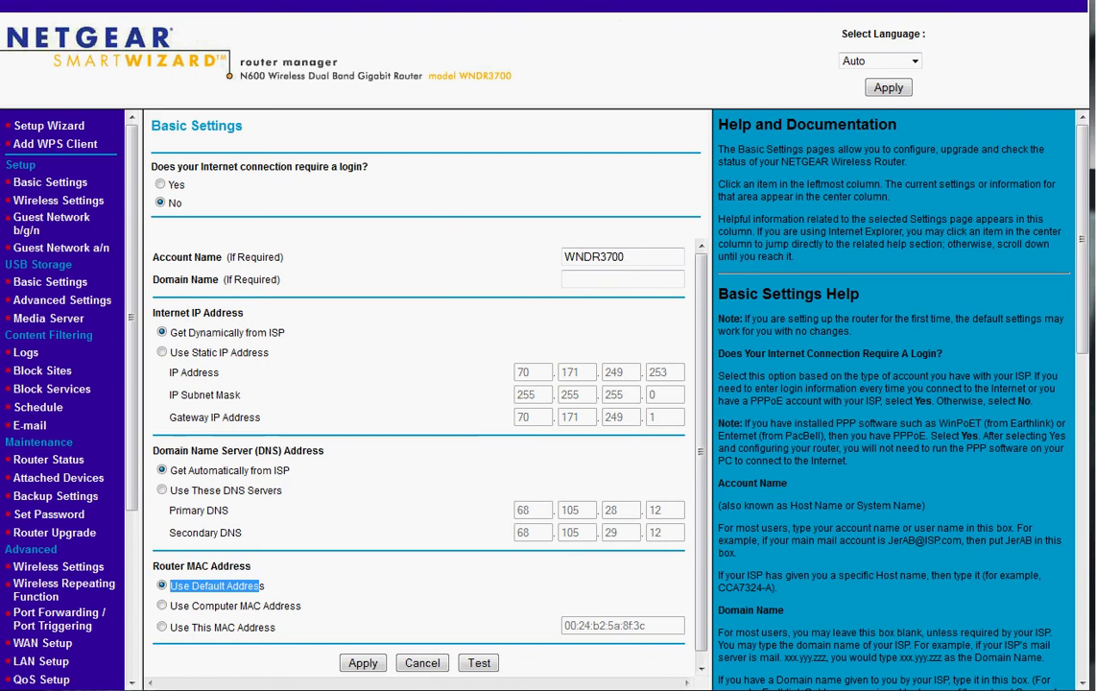
{"action": "left_click", "coordinate": [58, 200]}
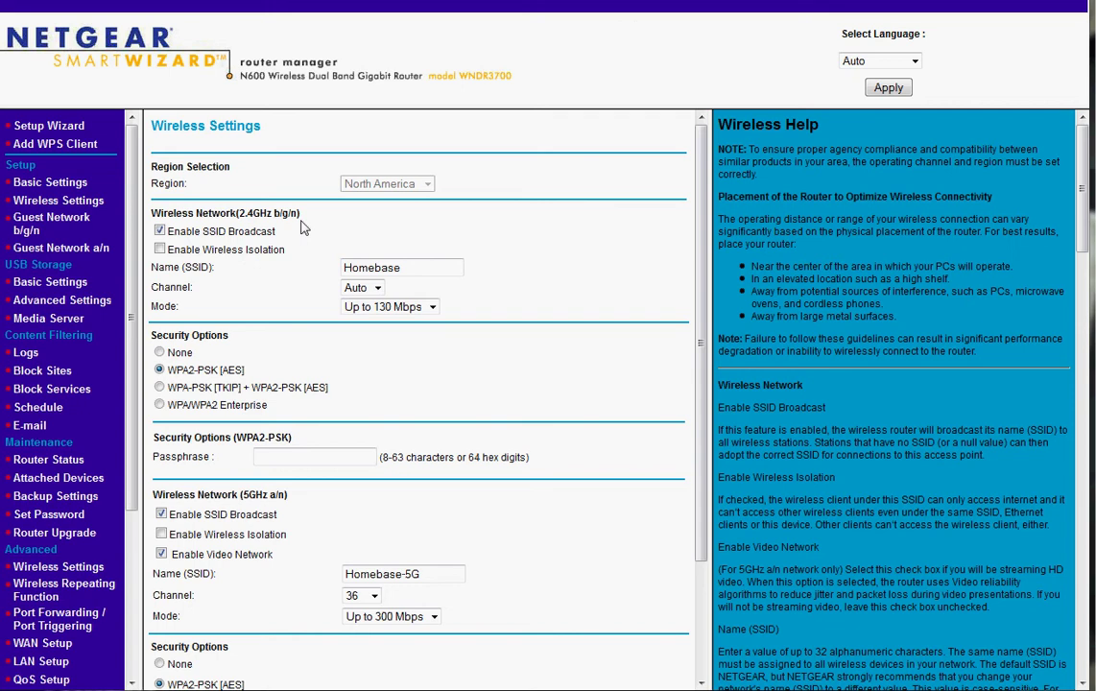
- Keep the 2.4GHz Mode at Up to 130 Mbps
{"action": "left_click", "coordinate": [433, 307]}
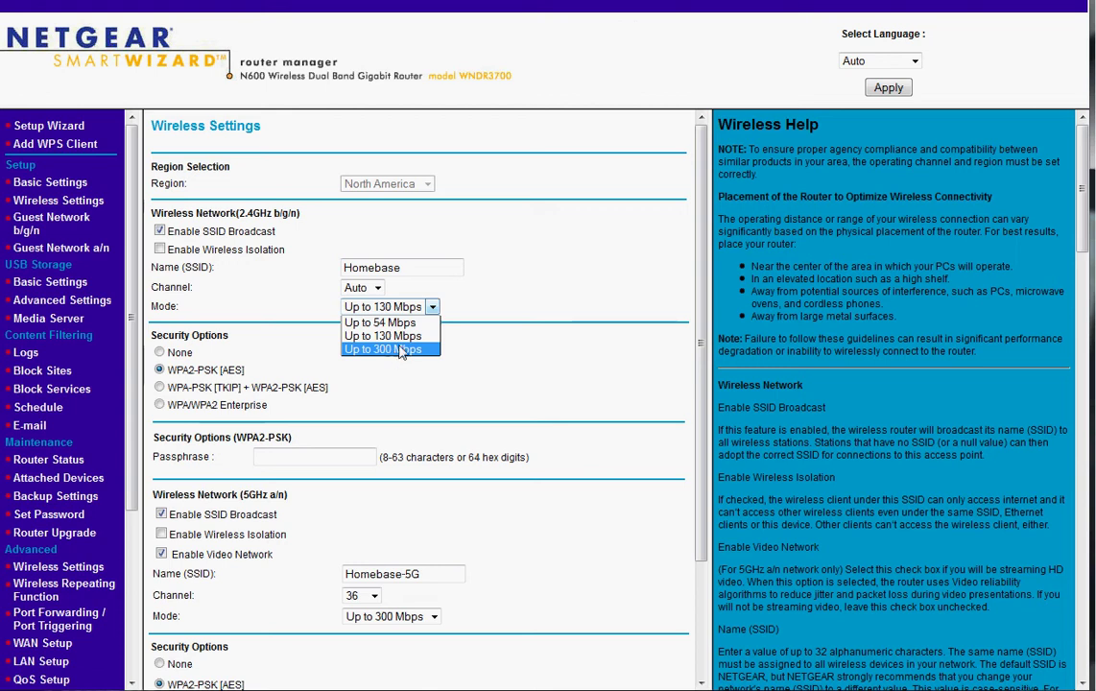
{"action": "left_click", "coordinate": [401, 336]}
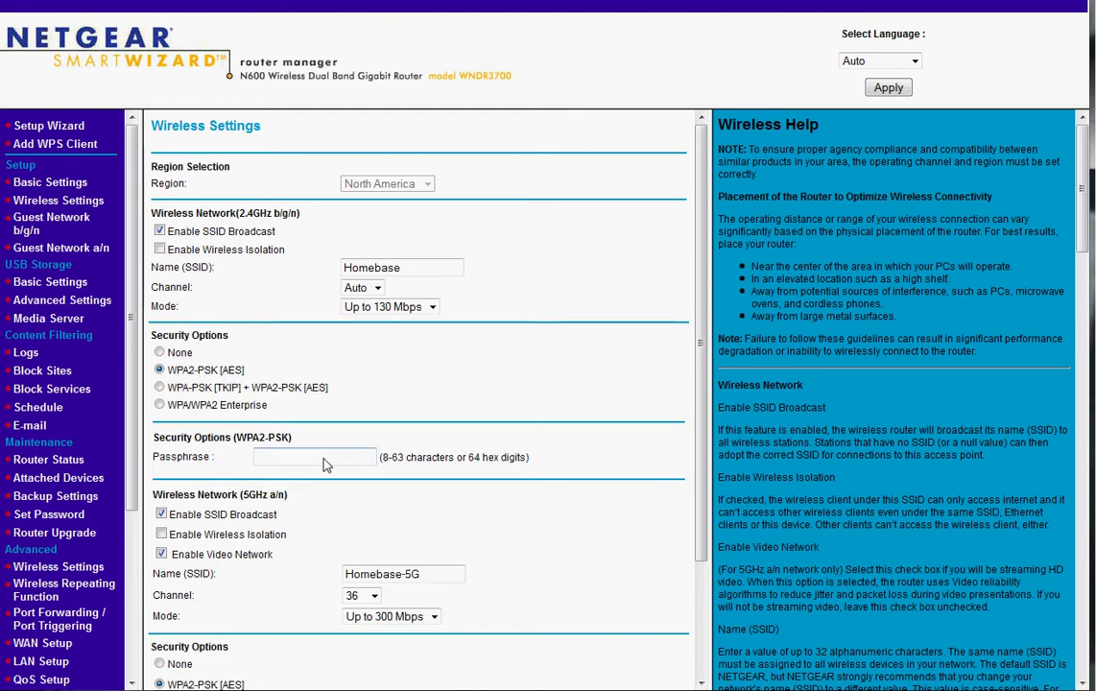
- Check the network names: Homebase for 2.4GHz and Homebase-5G for 5GHz
{"action": "scroll", "coordinate": [634, 566], "scroll_direction": "down", "scroll_amount": 3}
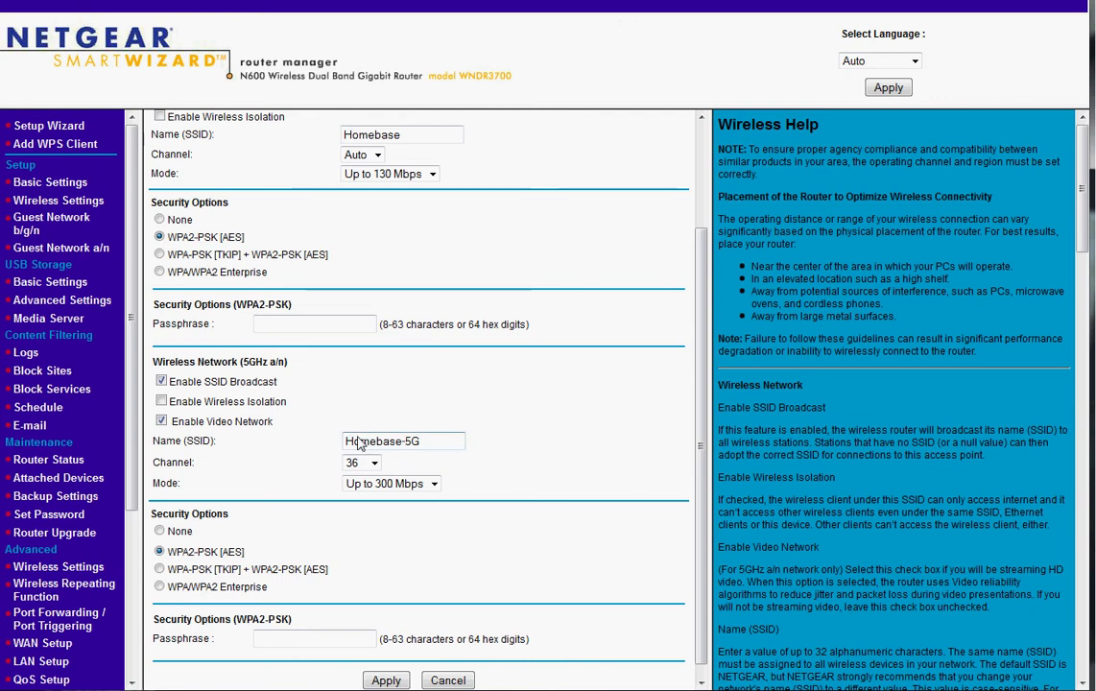
{"action": "left_click_drag", "start_coordinate": [345, 443], "coordinate": [428, 444]}
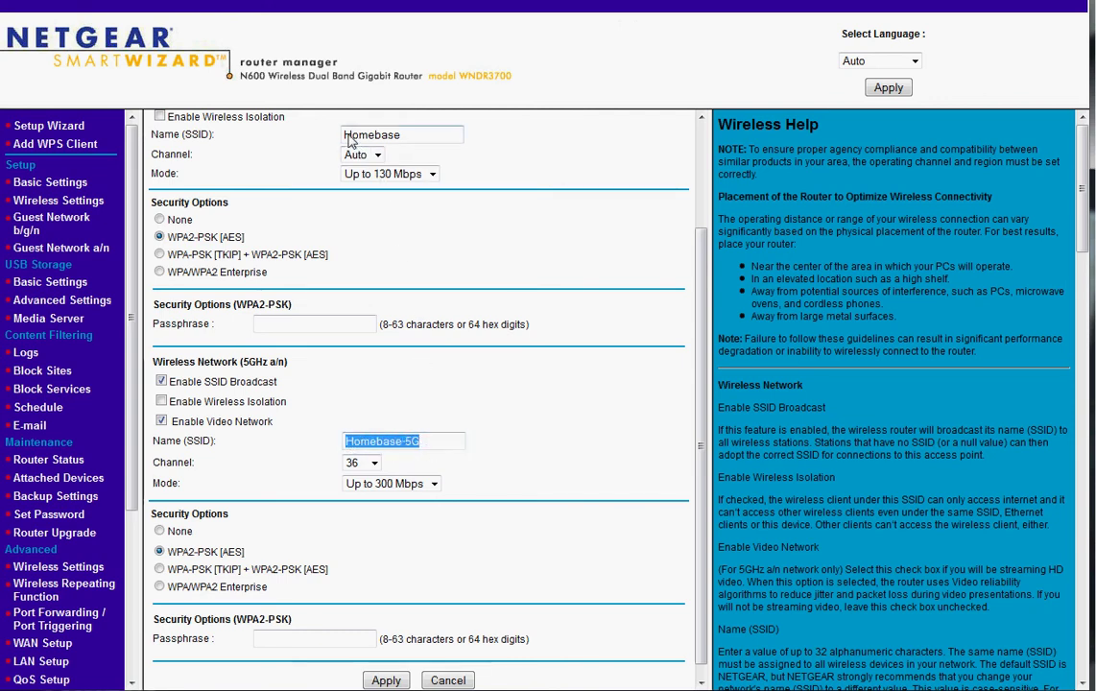
{"action": "left_click_drag", "start_coordinate": [348, 137], "coordinate": [411, 140]}
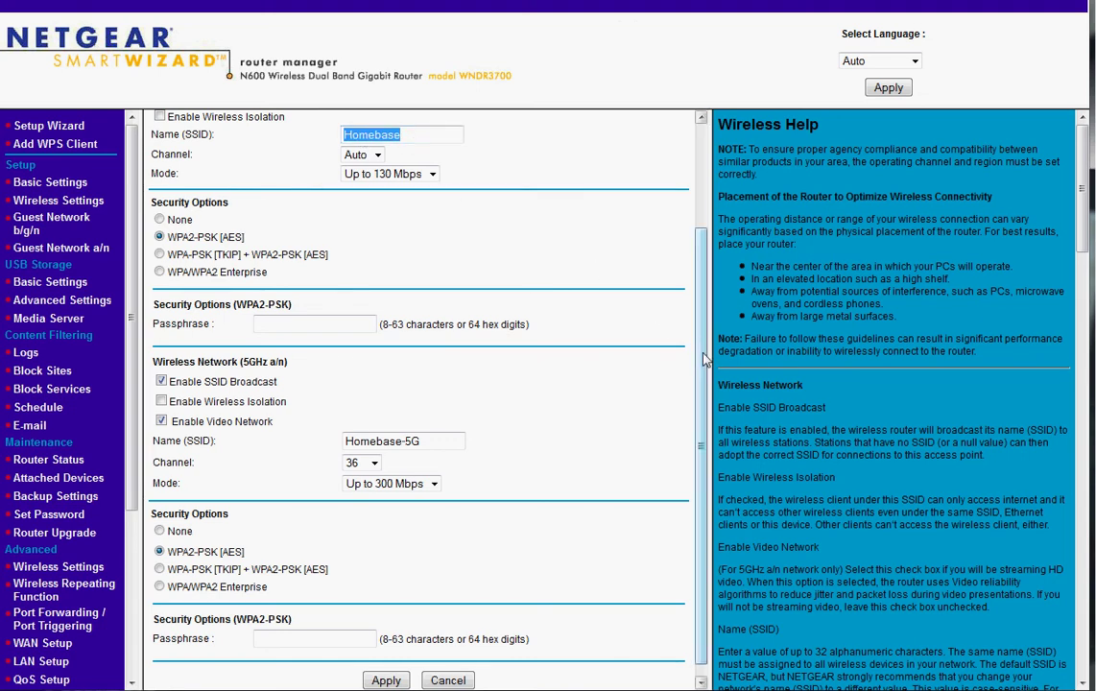
{"action": "scroll", "coordinate": [699, 300], "scroll_direction": "up", "scroll_amount": 1}
{"action": "scroll", "coordinate": [700, 288], "scroll_direction": "down", "scroll_amount": 1}
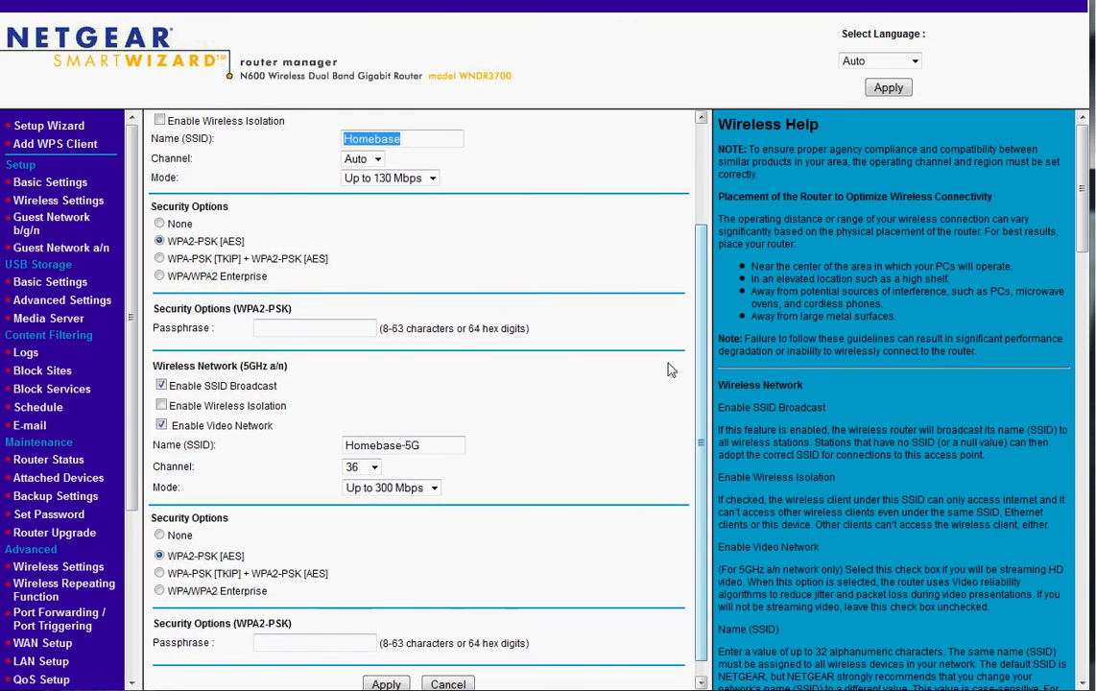
{"action": "left_click_drag", "start_coordinate": [428, 448], "coordinate": [351, 453]}
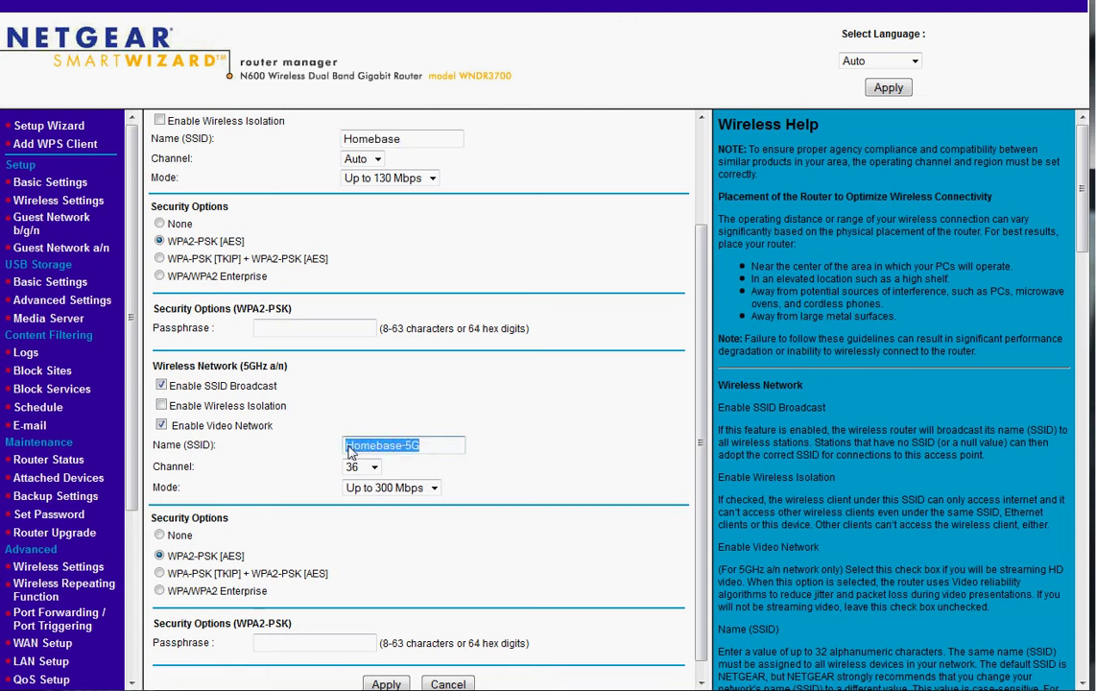
{"action": "left_click", "coordinate": [489, 485]}
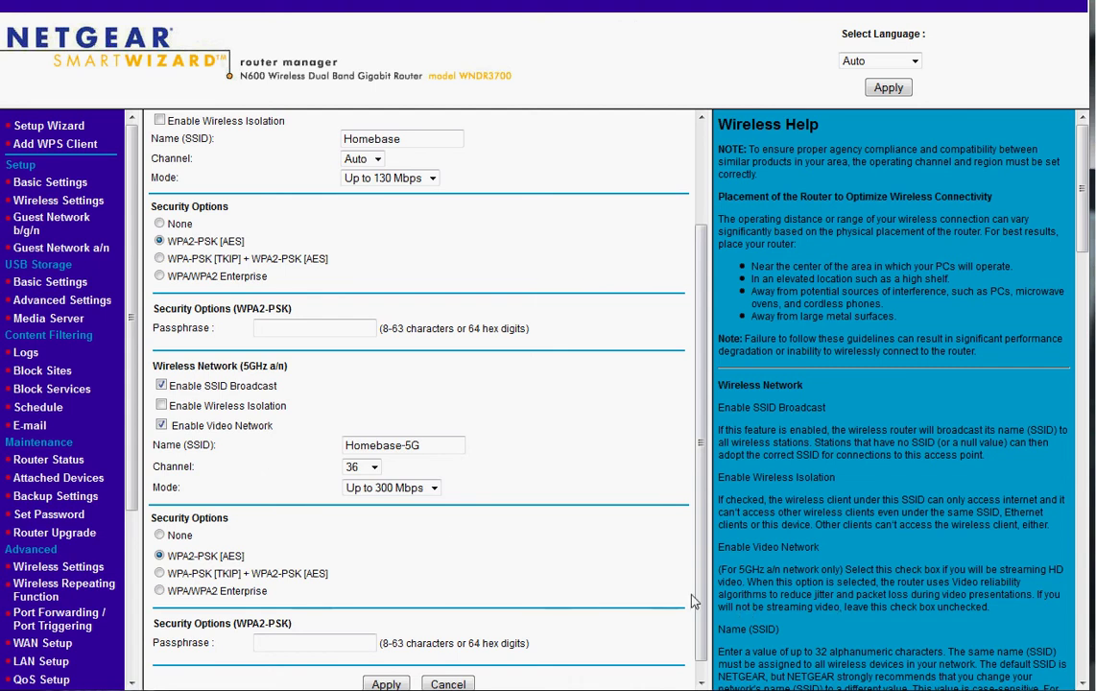
{"action": "scroll", "coordinate": [702, 625], "scroll_direction": "down", "scroll_amount": 1}
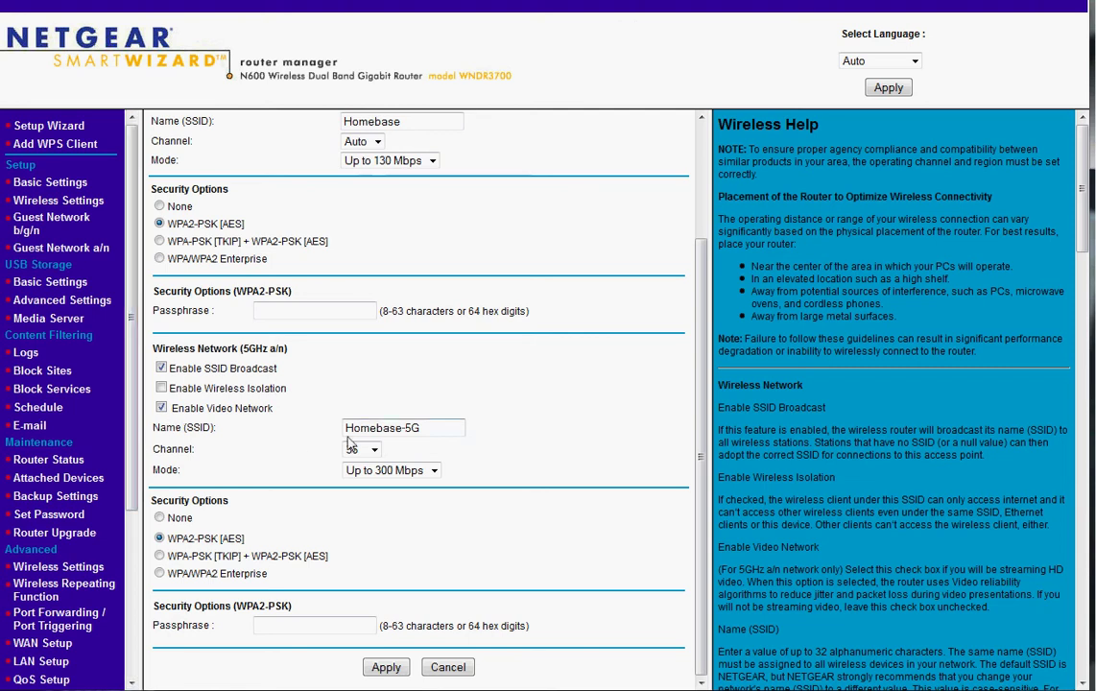
- Keep the 5GHz channel at 36 and mode at Up to 300 Mbps
{"action": "left_click", "coordinate": [374, 452]}
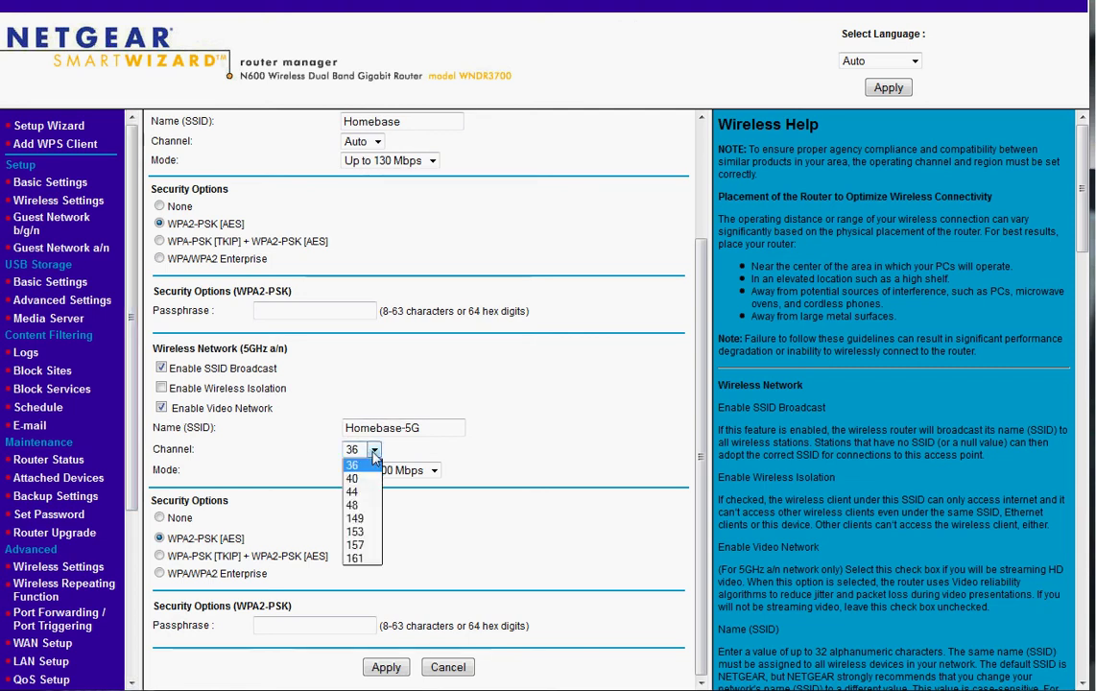
{"action": "left_click", "coordinate": [355, 465]}
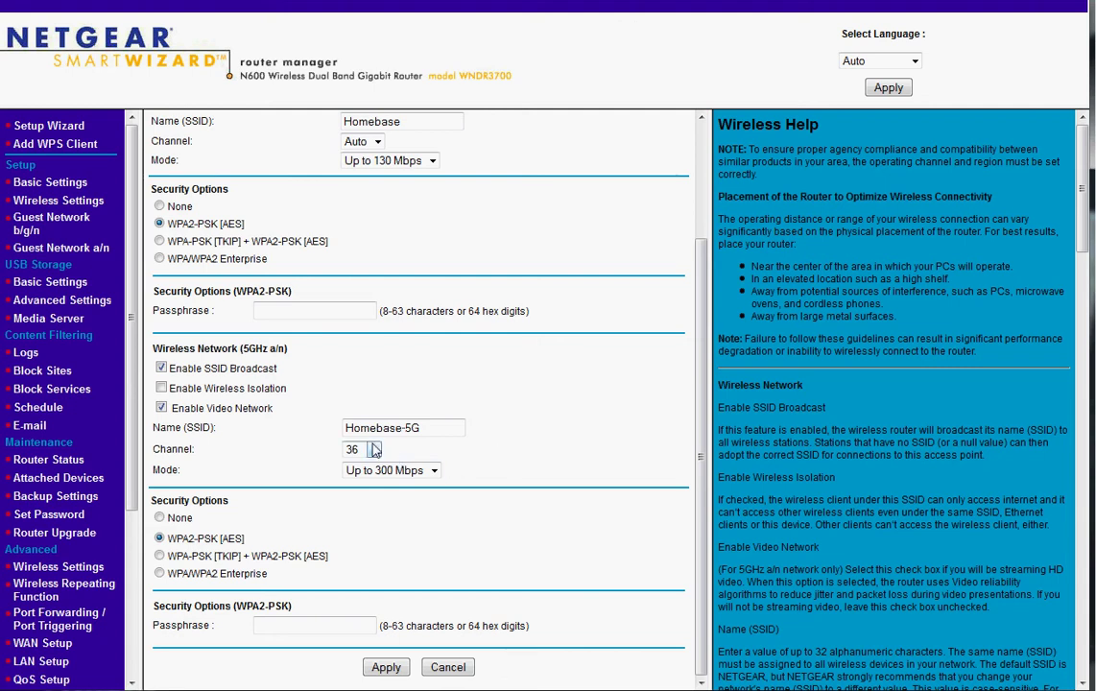
{"action": "left_click", "coordinate": [434, 470]}
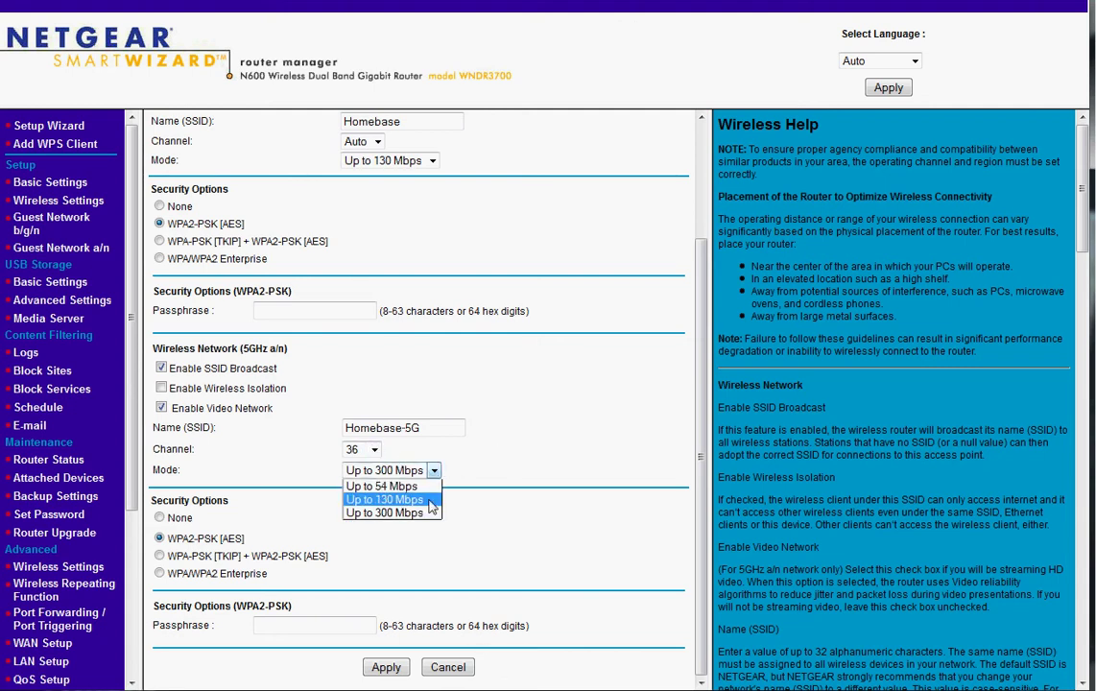
{"action": "left_click", "coordinate": [429, 514]}
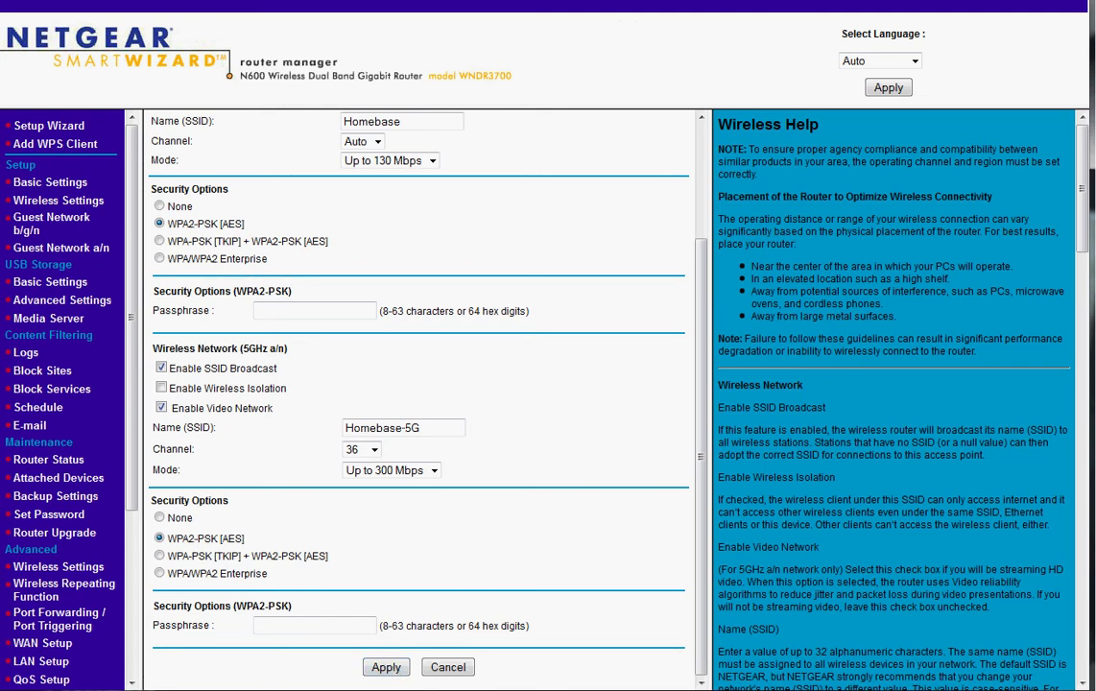
{"action": "left_click", "coordinate": [50, 224]}
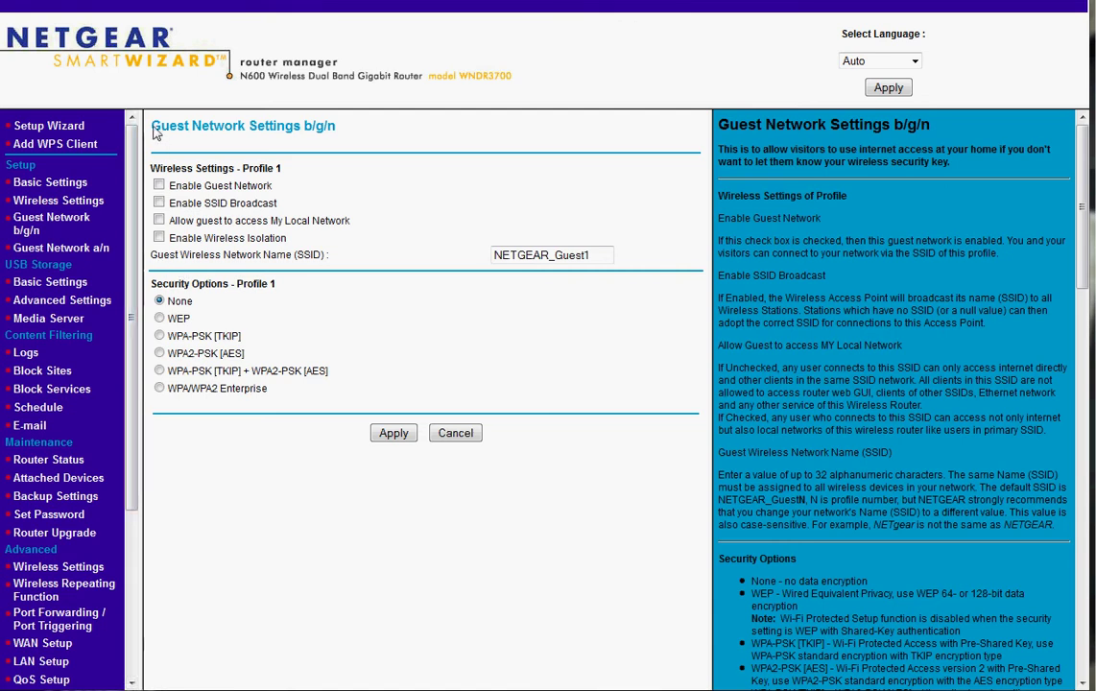
- Review the Guest Network Settings b/g/n page, leaving Profile 1 disabled with no security
{"action": "left_click_drag", "start_coordinate": [151, 126], "coordinate": [348, 133]}
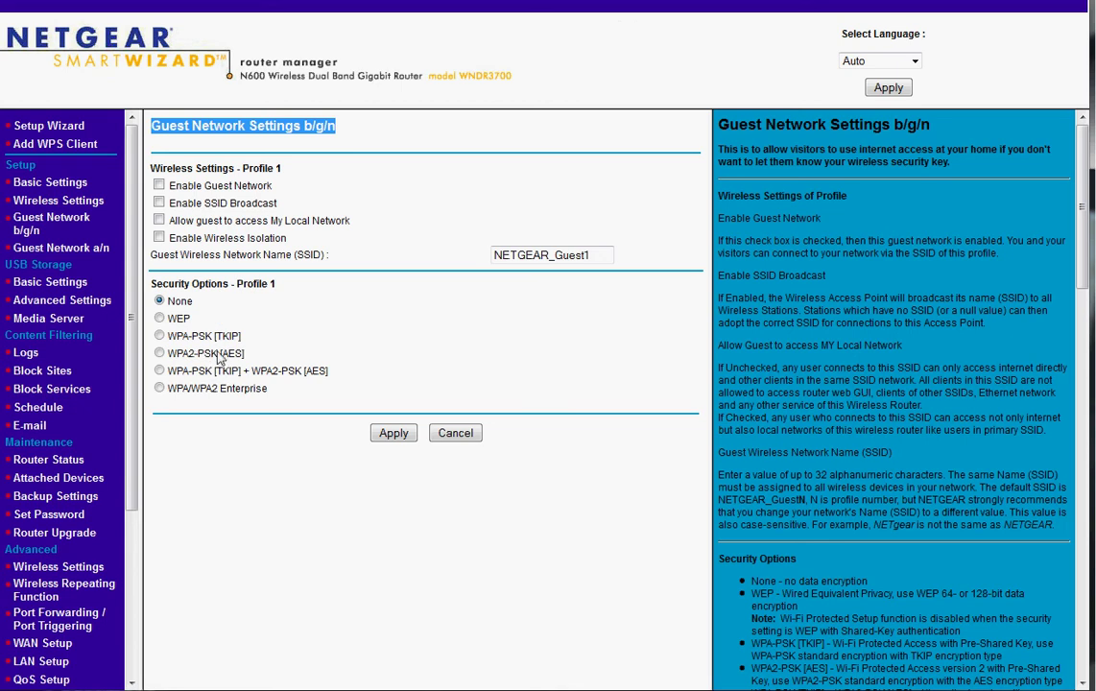
{"action": "left_click", "coordinate": [310, 114]}
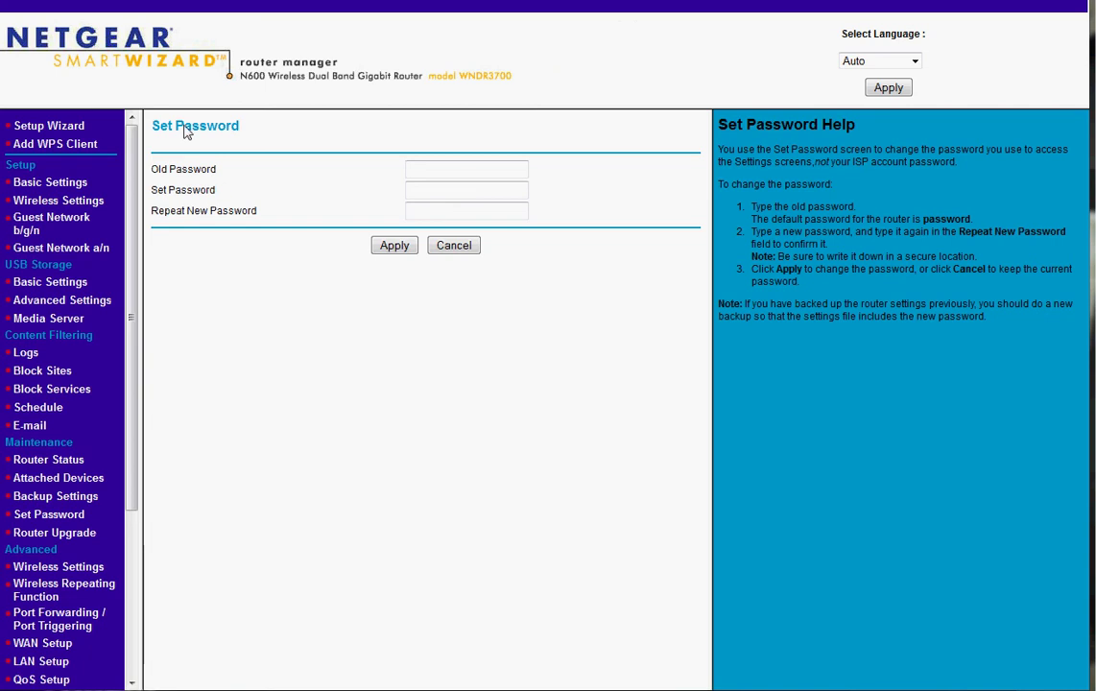
- Look over the Set Password page without changing the admin password
{"action": "left_click_drag", "start_coordinate": [152, 130], "coordinate": [241, 131]}
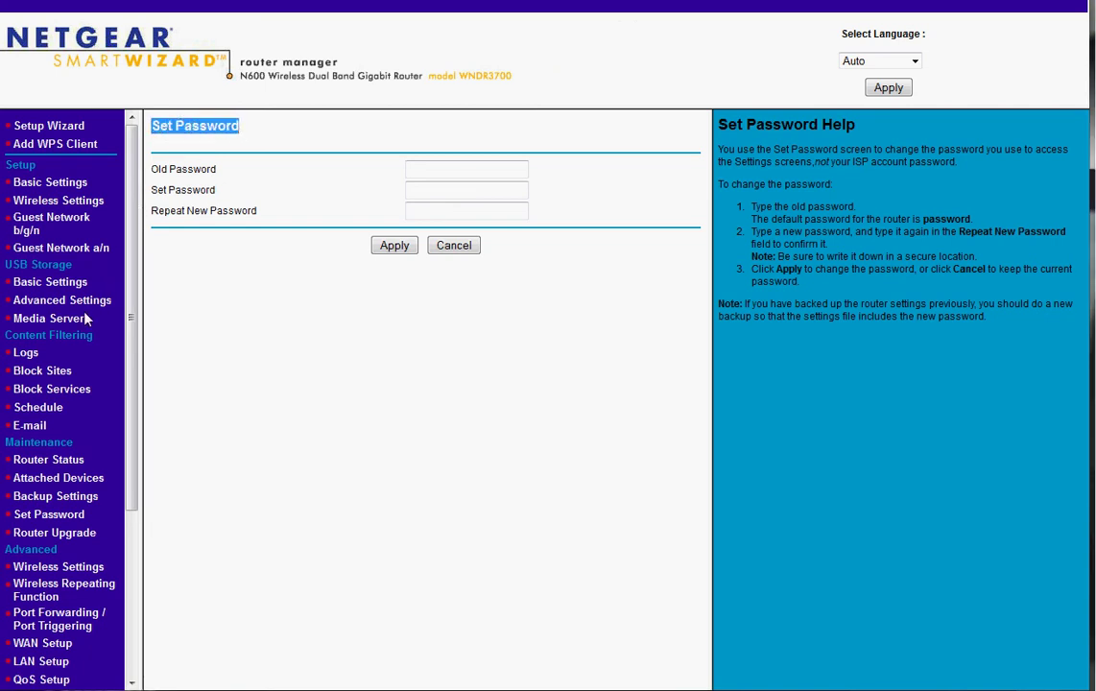
{"action": "left_click_drag", "start_coordinate": [8, 443], "coordinate": [75, 443]}
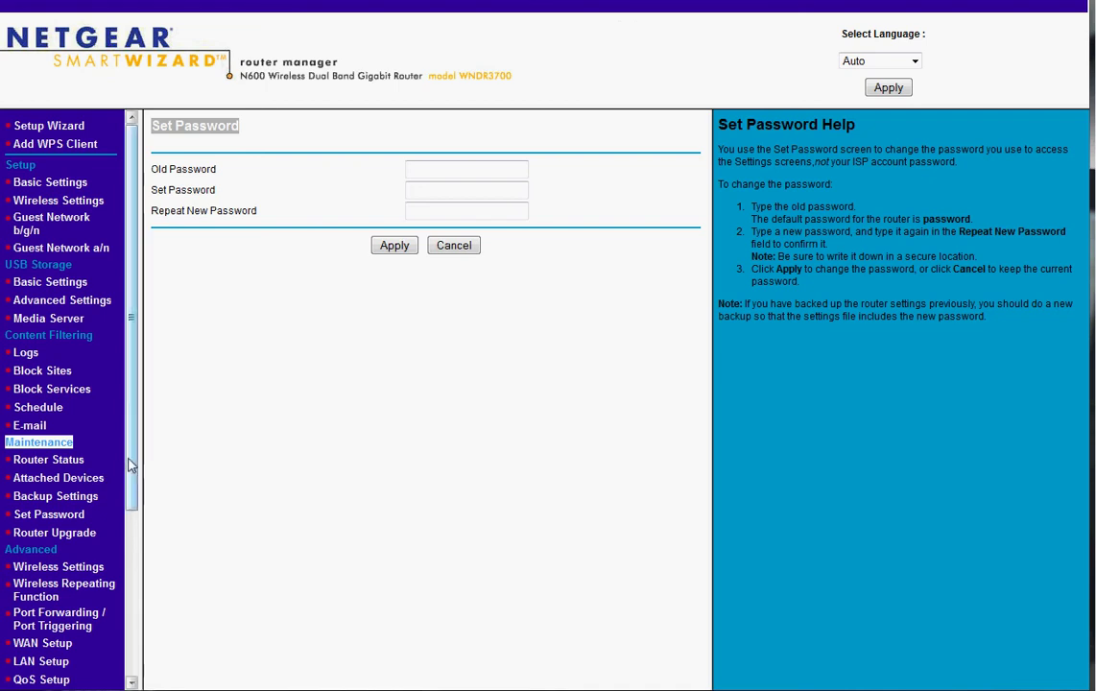
{"action": "scroll", "coordinate": [132, 466], "scroll_direction": "down", "scroll_amount": 1}
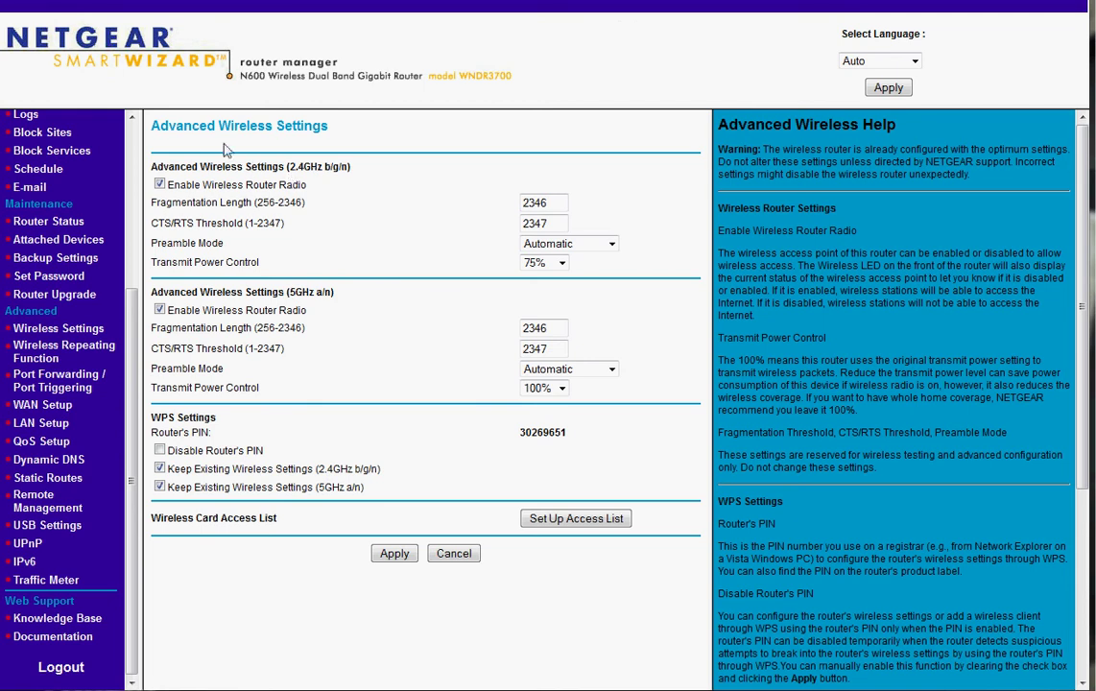
- Review Advanced Wireless Settings, with transmit power at 75% for 2.4GHz and 100% for 5GHz
{"action": "left_click_drag", "start_coordinate": [153, 132], "coordinate": [329, 129]}
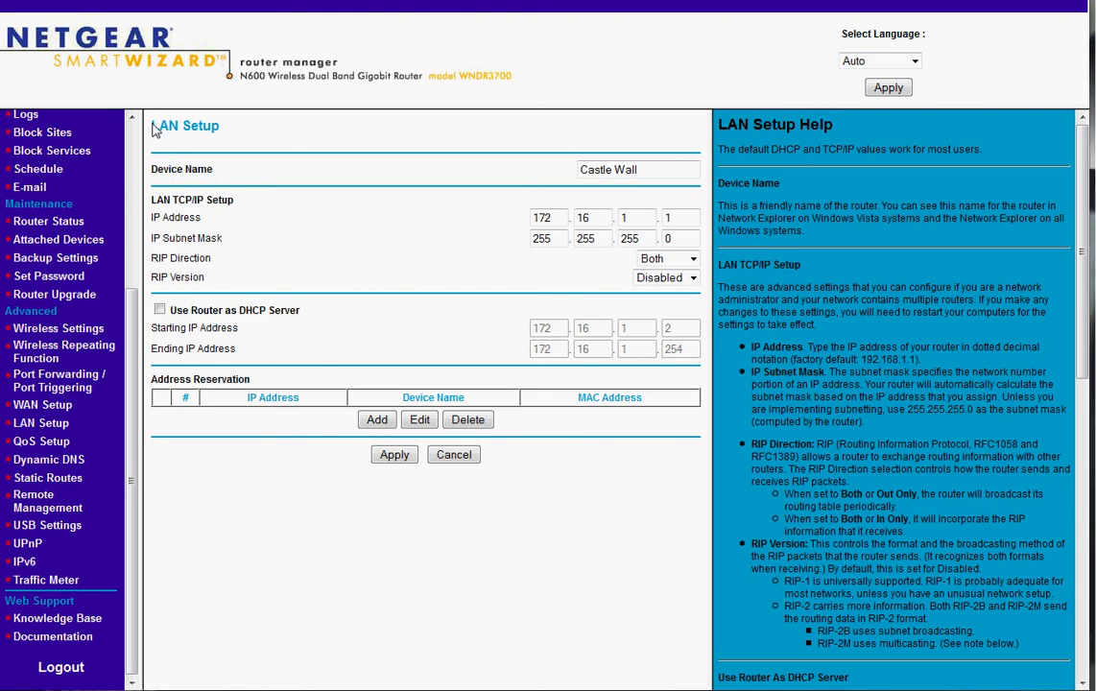
{"action": "left_click_drag", "start_coordinate": [146, 122], "coordinate": [278, 149]}
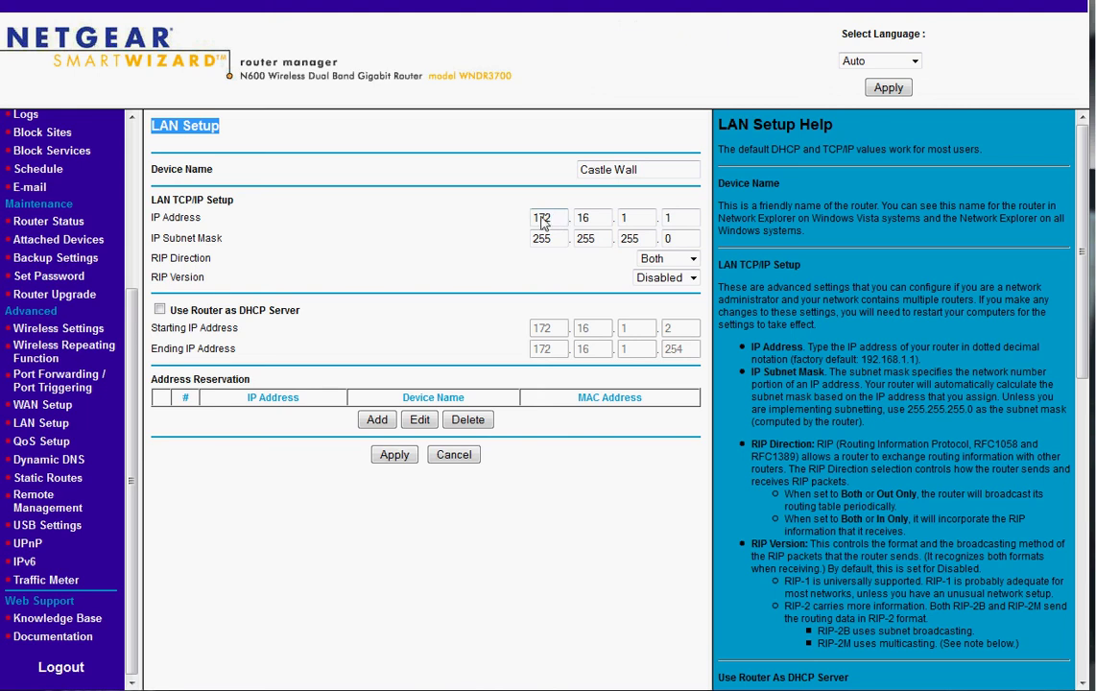
{"action": "left_click", "coordinate": [669, 221]}
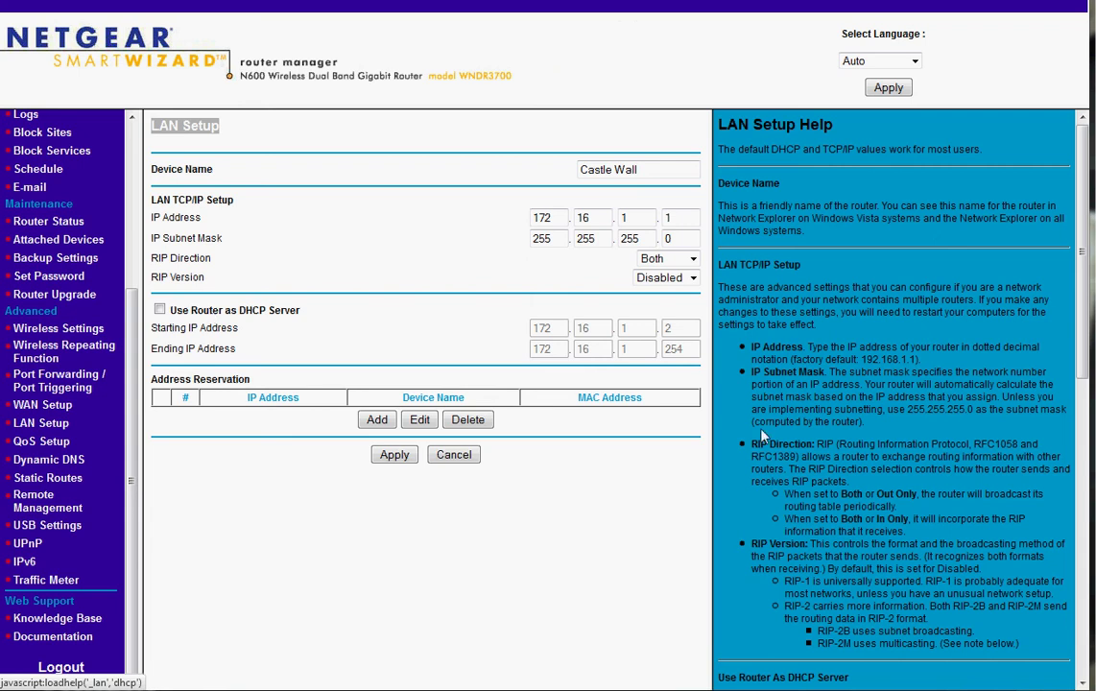
{"action": "scroll", "coordinate": [63, 384], "scroll_direction": "up", "scroll_amount": 3}
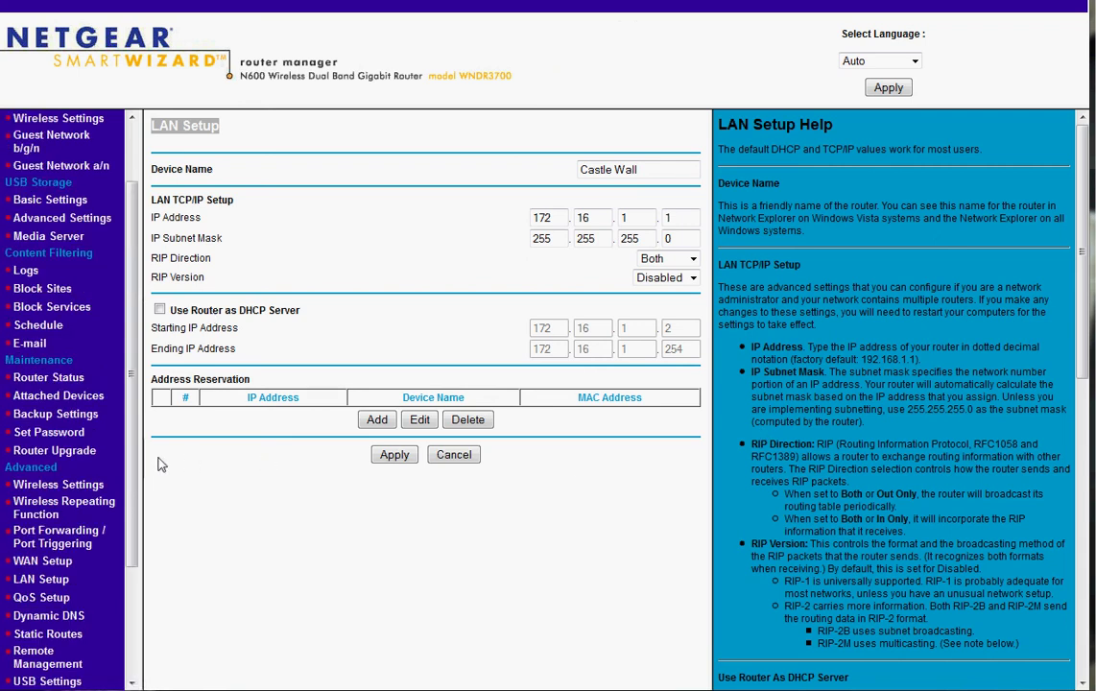
- Review Router Status details: firmware V1.0.7.98NA, LAN IP 172.16.1.1, guest networks off
{"action": "left_click", "coordinate": [33, 382]}
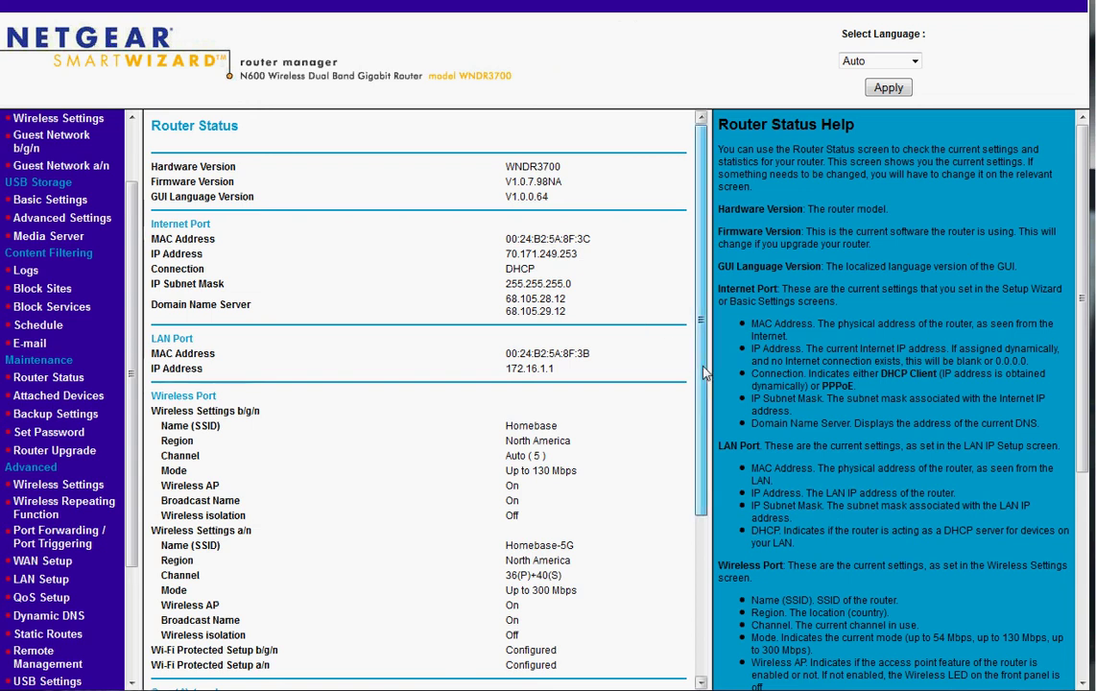
{"action": "left_click_drag", "start_coordinate": [704, 382], "coordinate": [713, 549]}
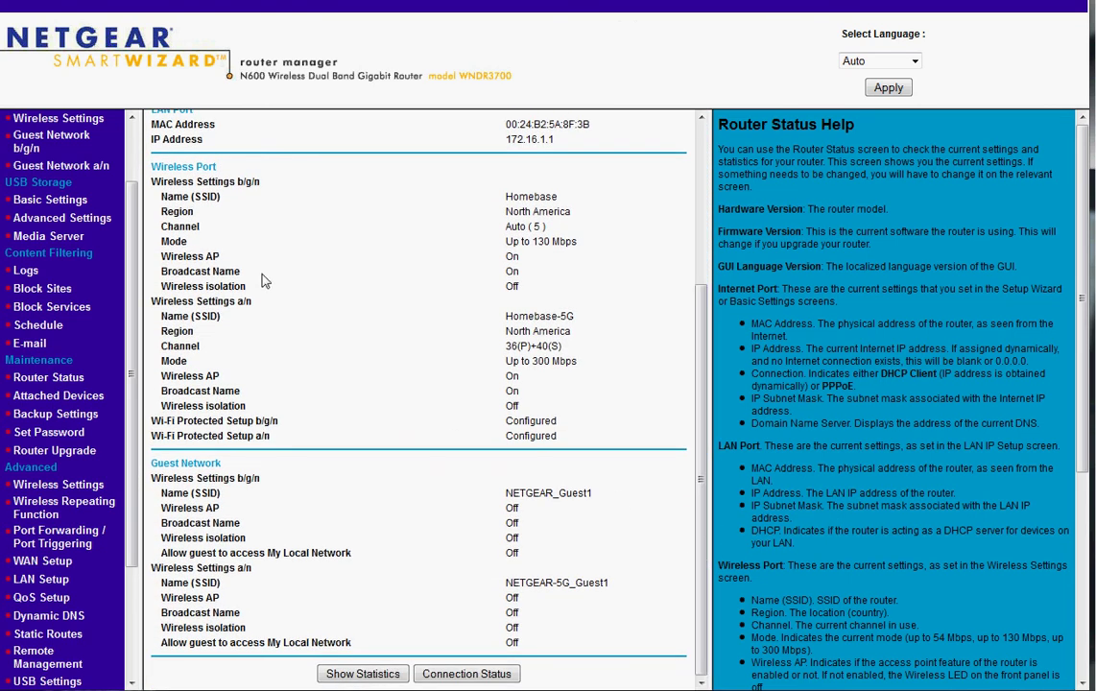